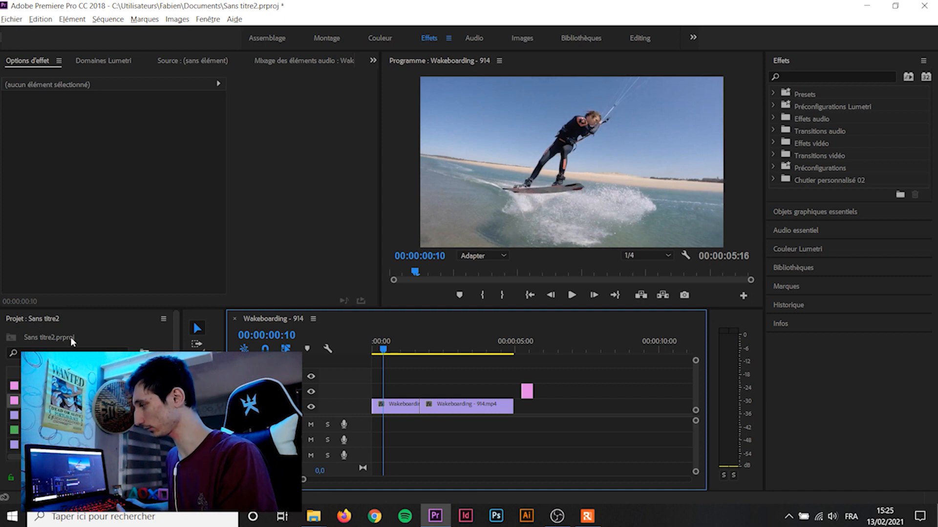
- Create a new adjustment layer (Calque d'effets) and place it on track V2 above the wakeboarding clip at the sequence start
right_click(93, 338)
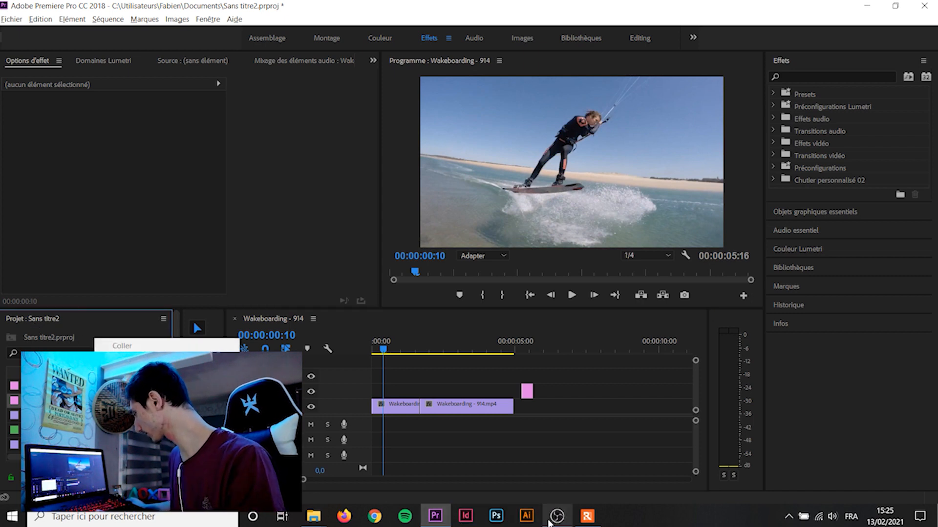
right_click(99, 328)
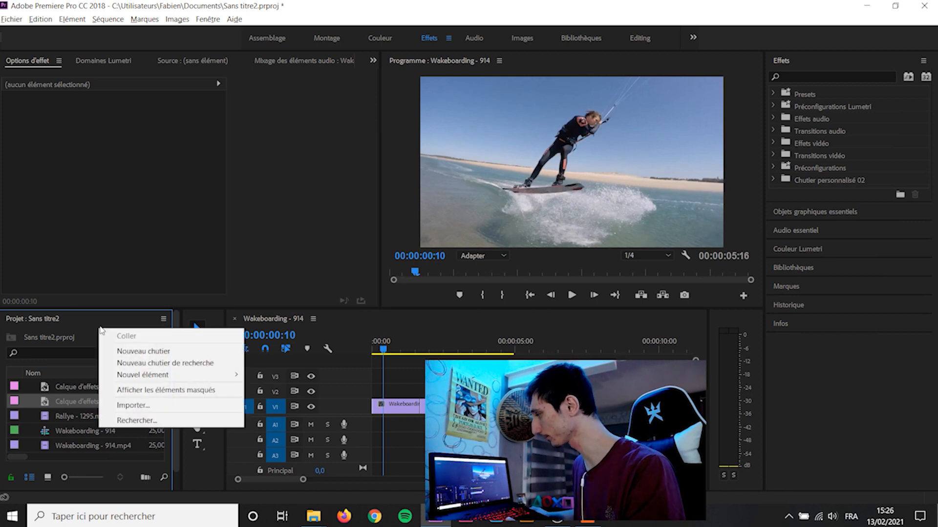
left_click(151, 390)
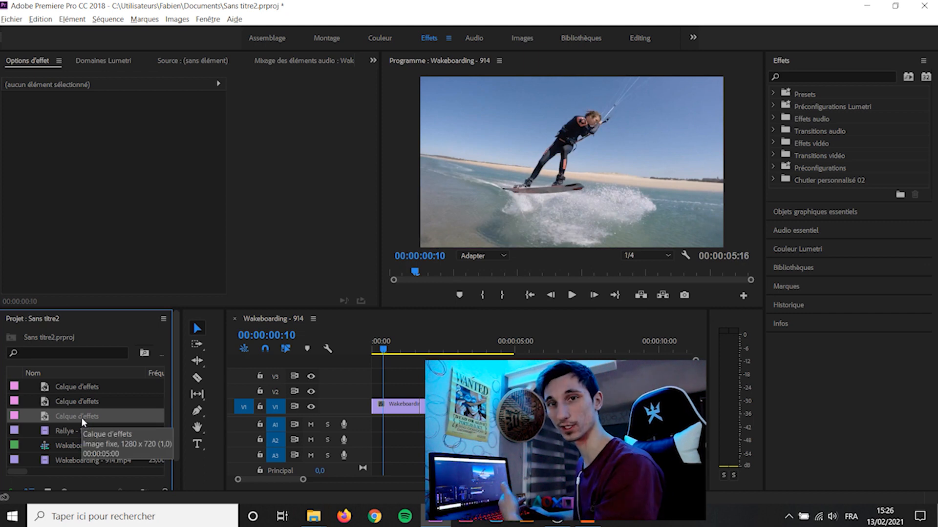
left_click_drag(82, 417, 376, 395)
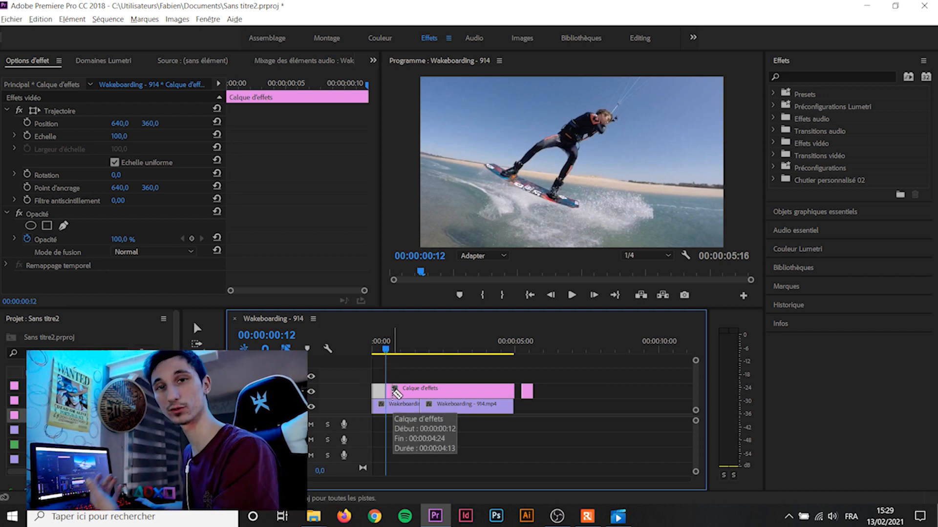
- Delete the long part of the cut adjustment layer that starts at 00:00:00:12
left_click(410, 391)
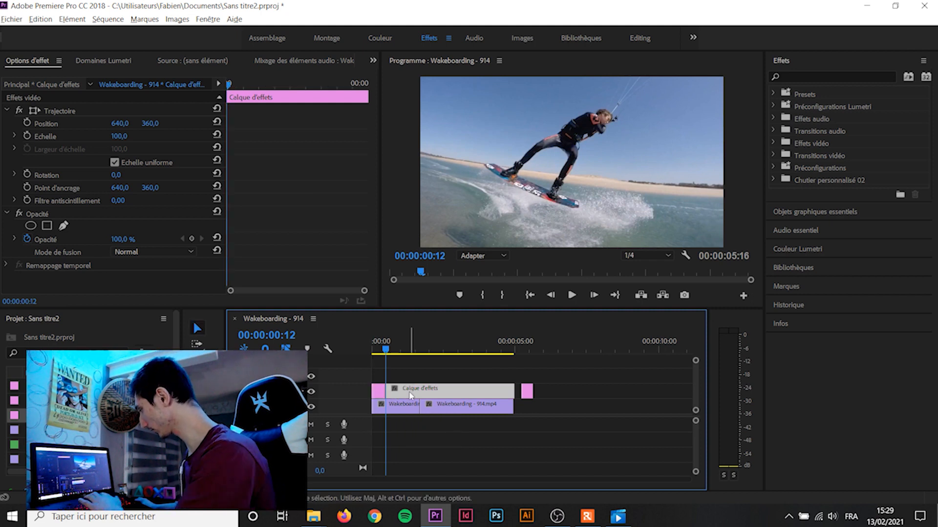
key("Delete")
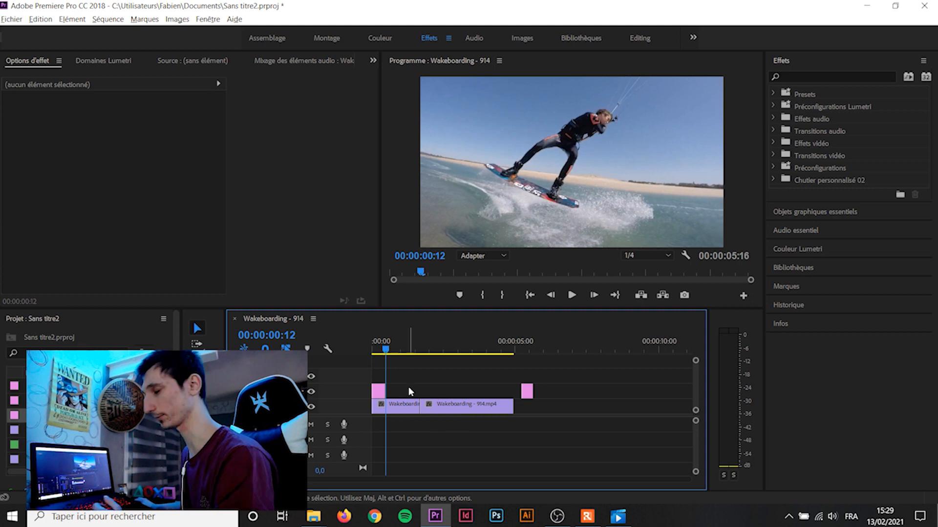
- Step through the wakeboarding clip's opening frames and move the remaining short adjustment layer to start at 00:00:00:07
key("Home")
left_click(379, 391)
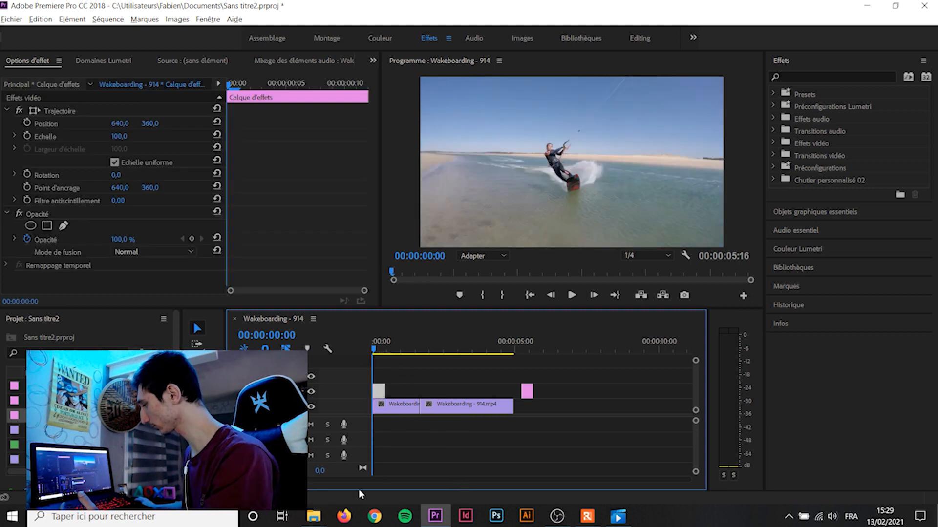
key("=")
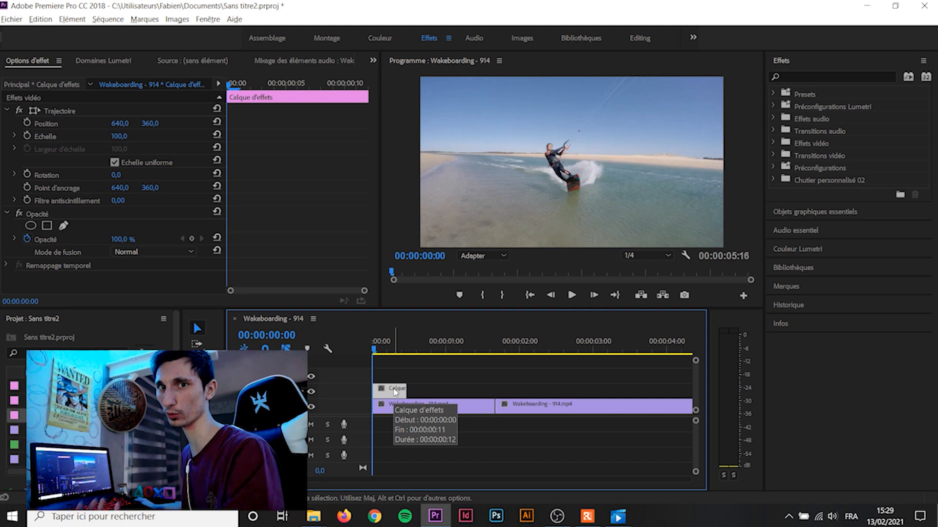
left_click_drag(395, 391, 437, 391)
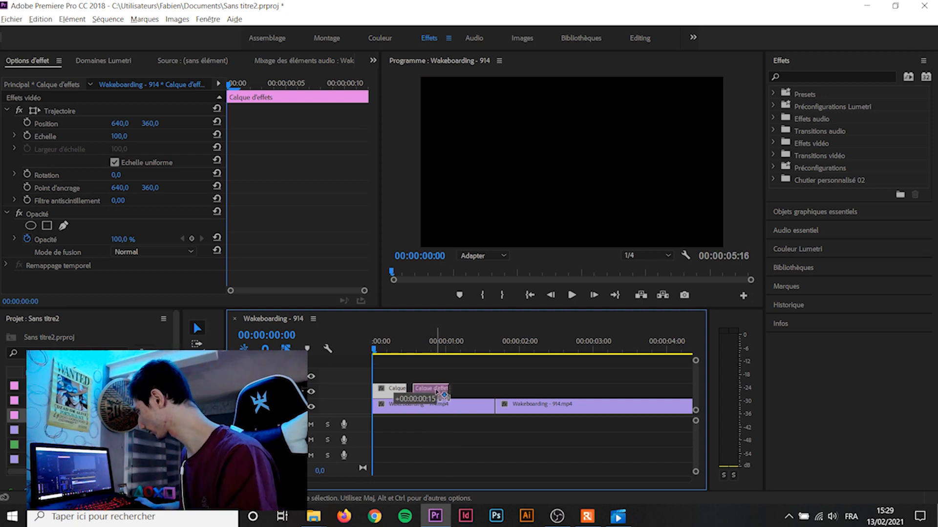
left_click(413, 345)
key("Left")
key("Left")
key("Left")
key("Left")
key("Left")
key("Left")
key("Left")
key("Left")
key("Left")
key("Left")
key("Left")
key("Left")
key("Left")
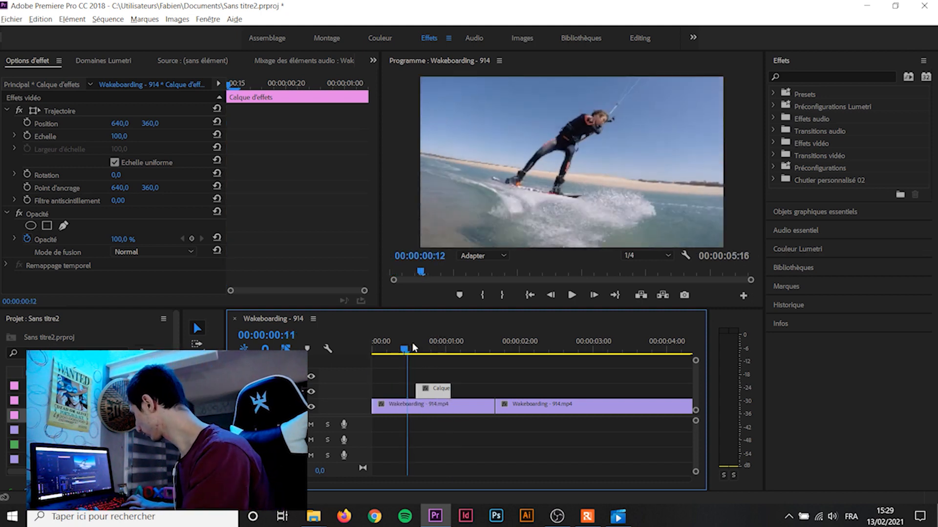
key("Right")
key("Right")
key("Right")
key("Right")
key("Right")
key("Right")
key("Right")
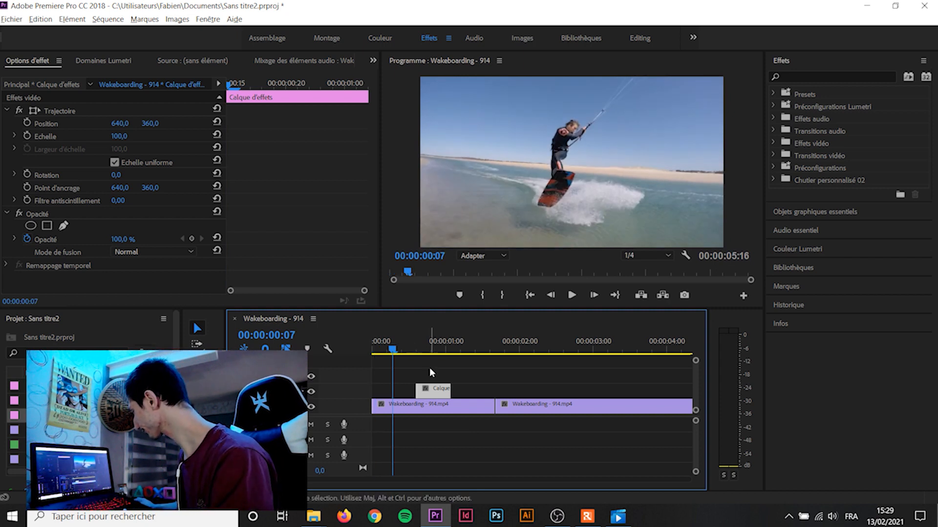
left_click_drag(427, 396, 403, 390)
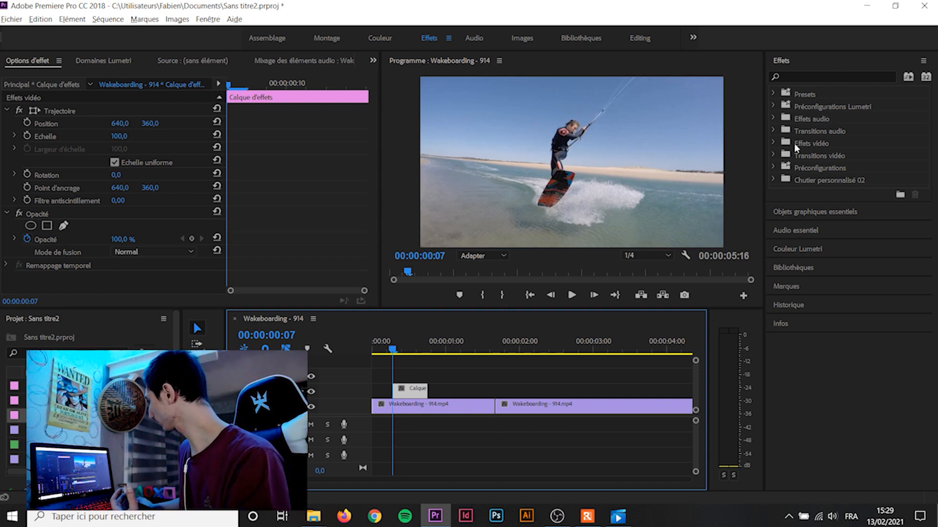
- Apply the Transformation effect from the Déformation video effects to the short adjustment layer
left_click(773, 143)
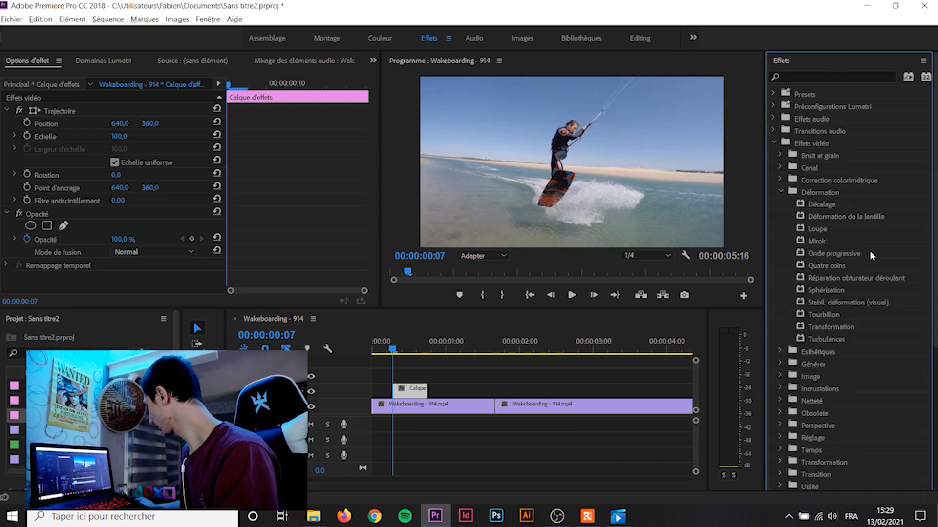
left_click(780, 191)
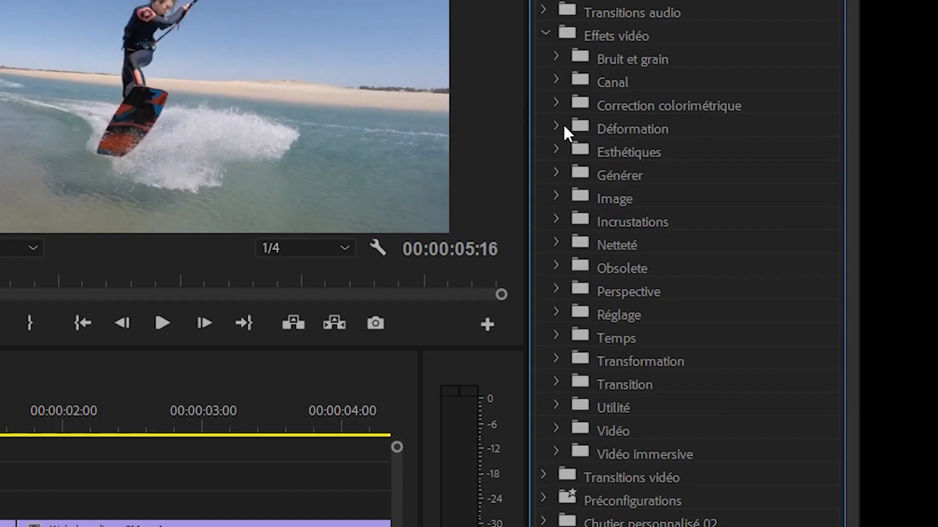
left_click(780, 191)
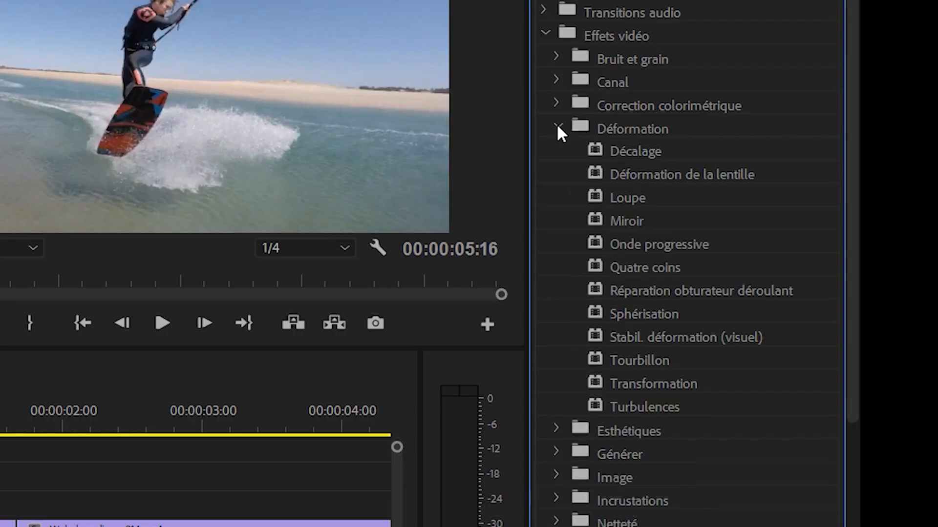
left_click(675, 383)
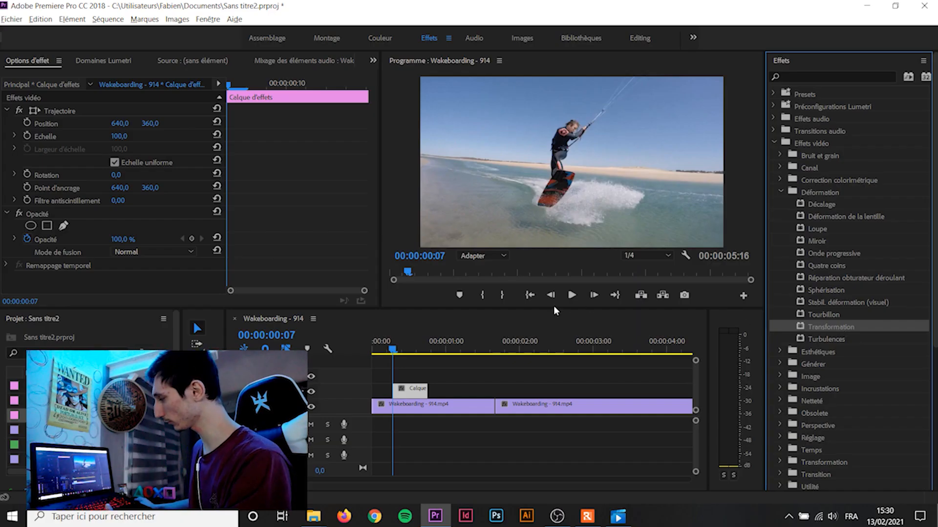
left_click_drag(438, 341, 411, 387)
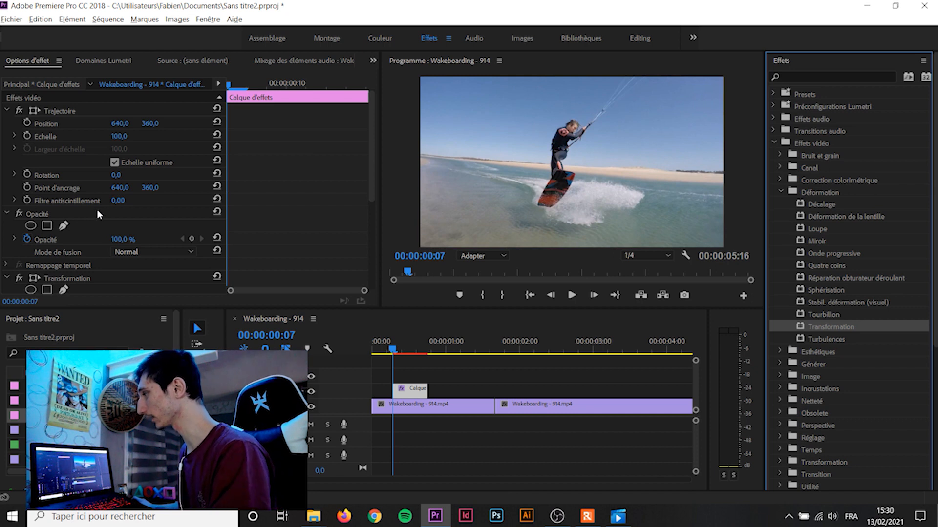
- Start keyframing the Transformation effect's Position at 00:00:00:07, set X to 691 at 00:00:00:08 and reset Position at 00:00:00:09
scroll(65, 224, "down", 5)
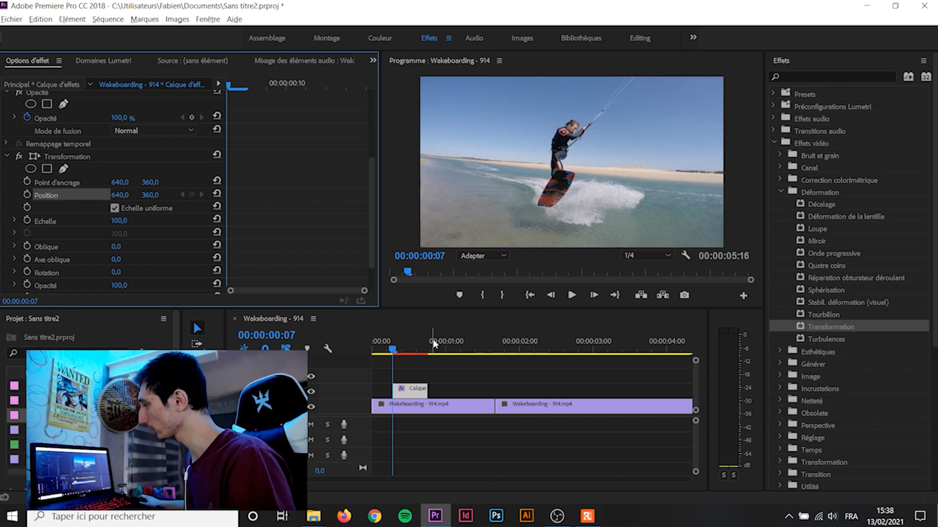
left_click(26, 195)
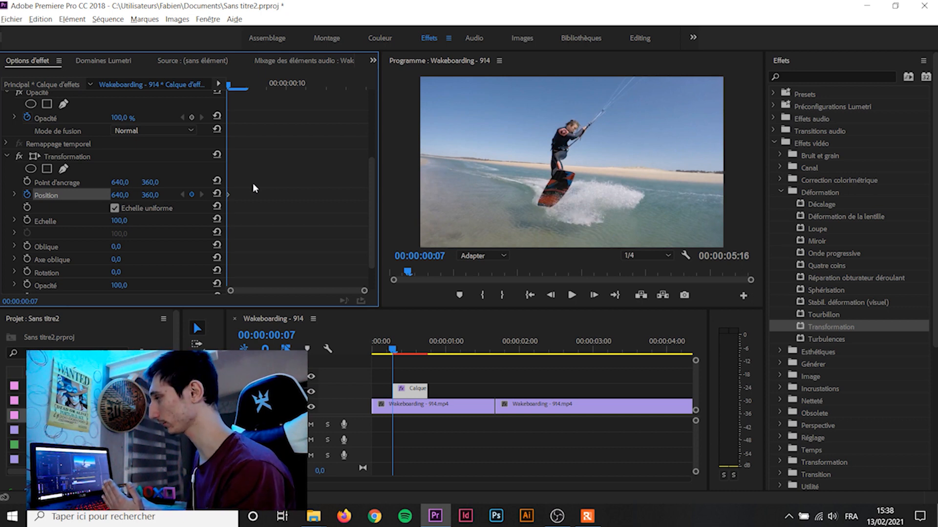
key("Right")
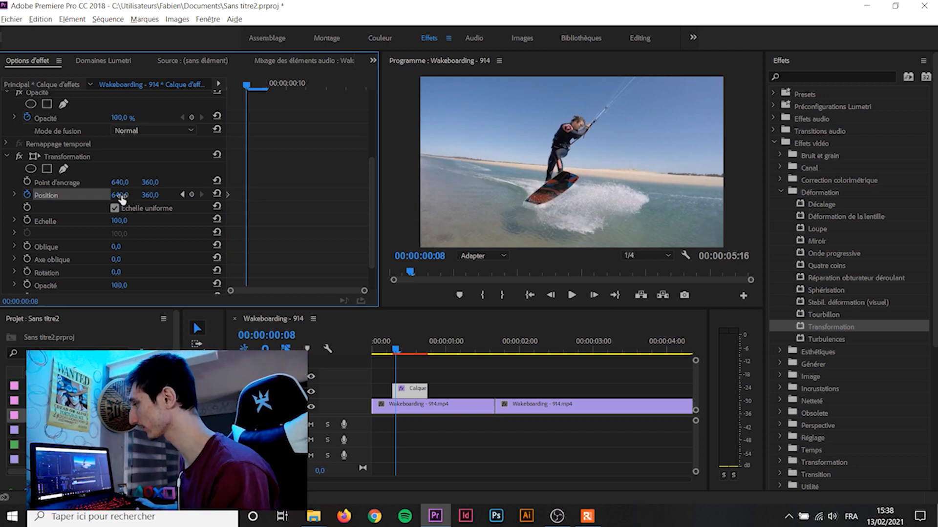
left_click_drag(119, 195, 146, 195)
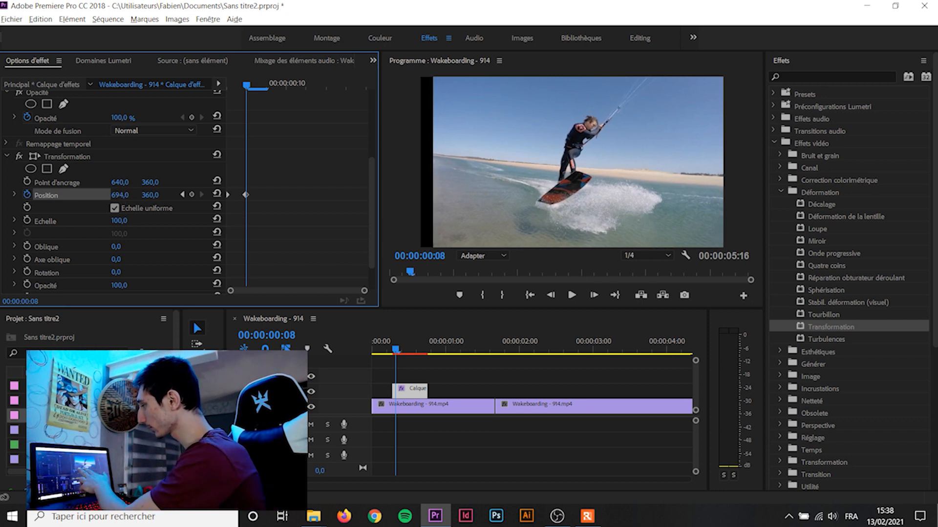
mouse_move(146, 195)
left_mouse_down()
mouse_move(436, 195)
mouse_move(145, 195)
left_mouse_up()
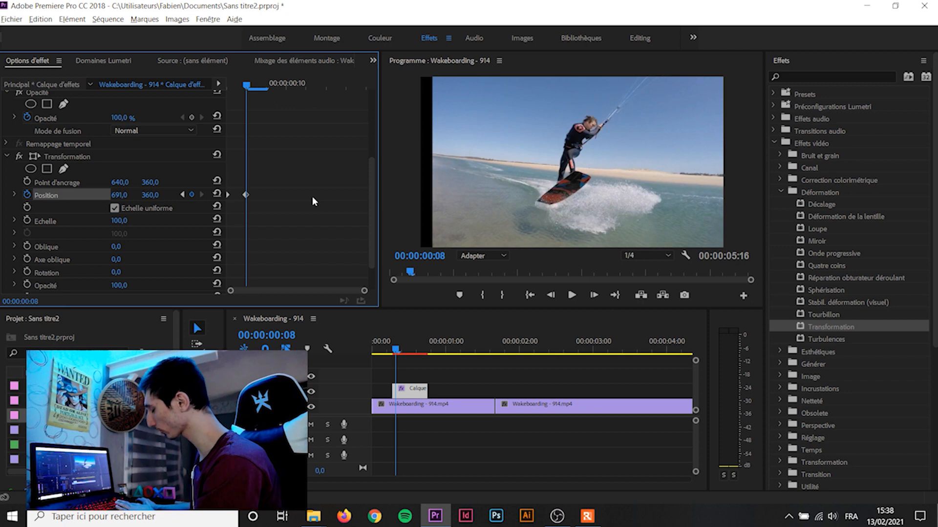
key("Right")
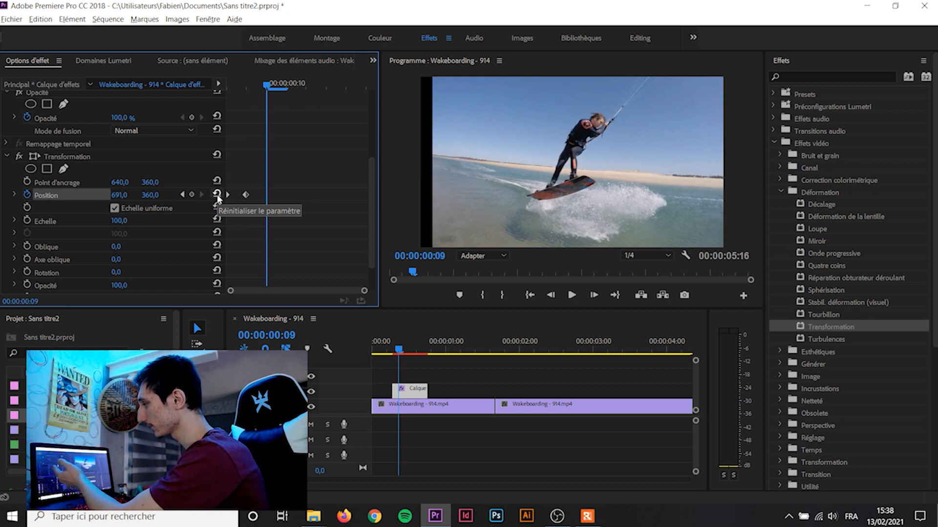
left_click(217, 194)
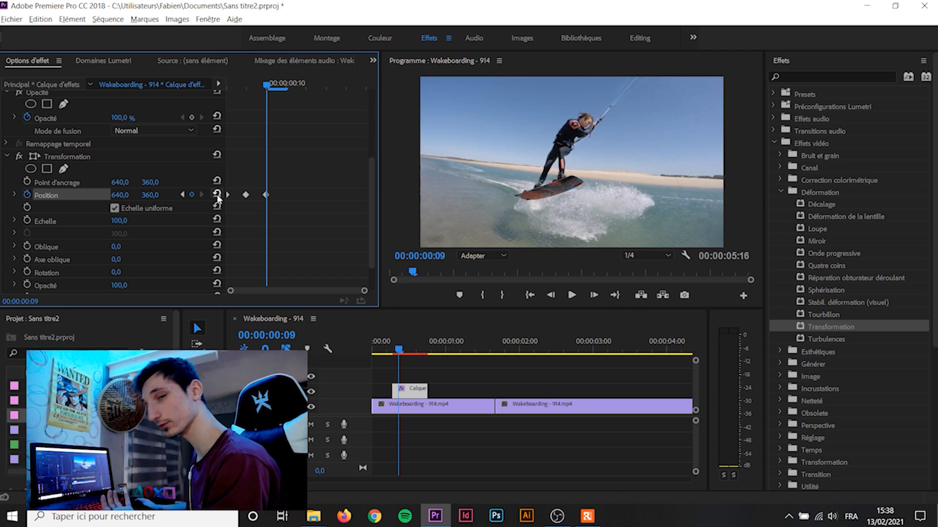
- Set the Transformation effect's horizontal Position to 583 at 00:00:00:10 and reset it at 00:00:00:11
key("Right")
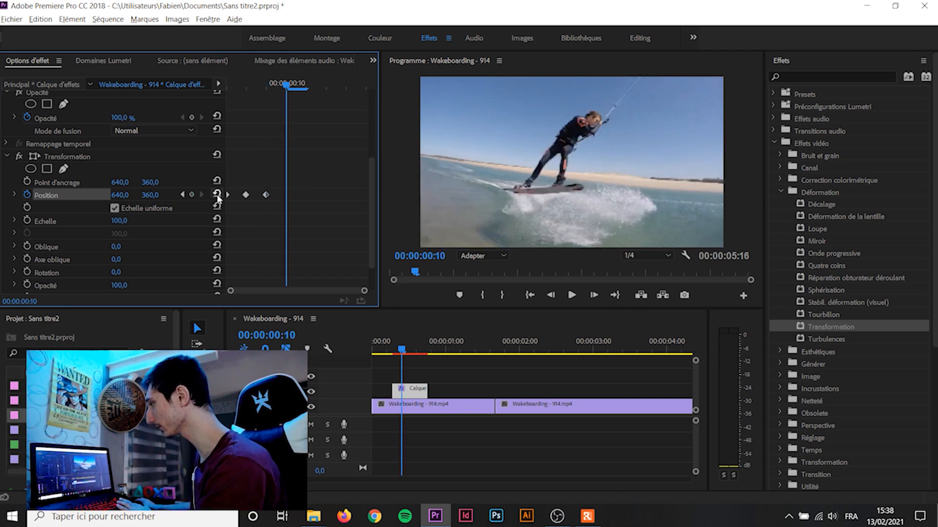
left_click_drag(120, 195, 92, 195)
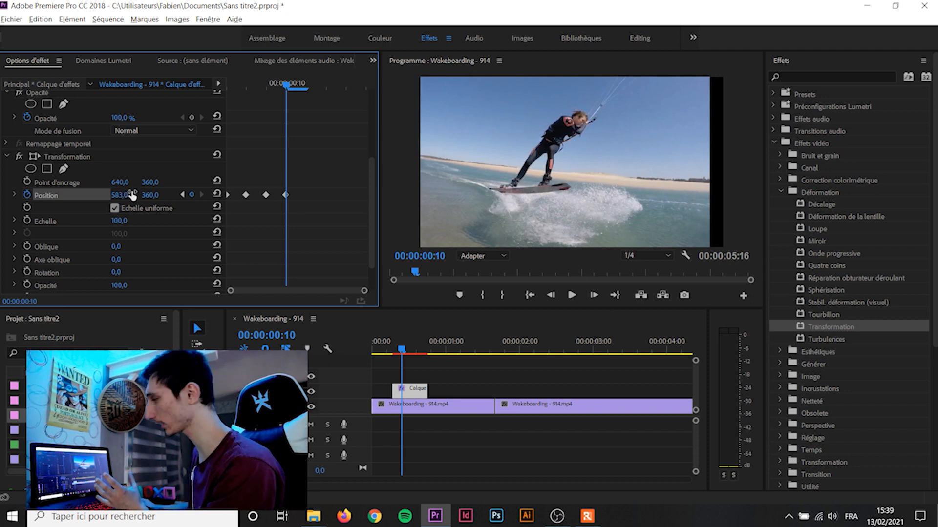
key("Right")
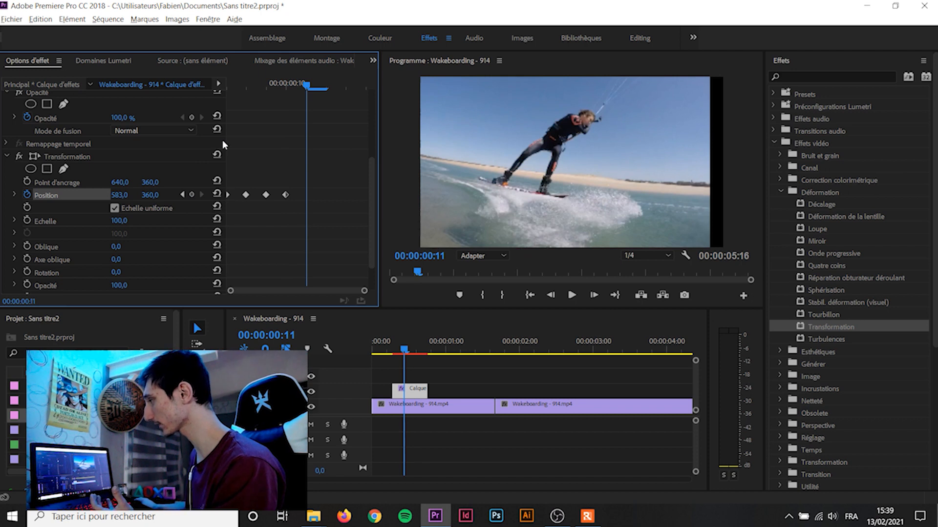
left_click(217, 195)
- Set the Transformation effect's vertical Position to 317 at 00:00:00:12 and reset it at 00:00:00:13
key("Right")
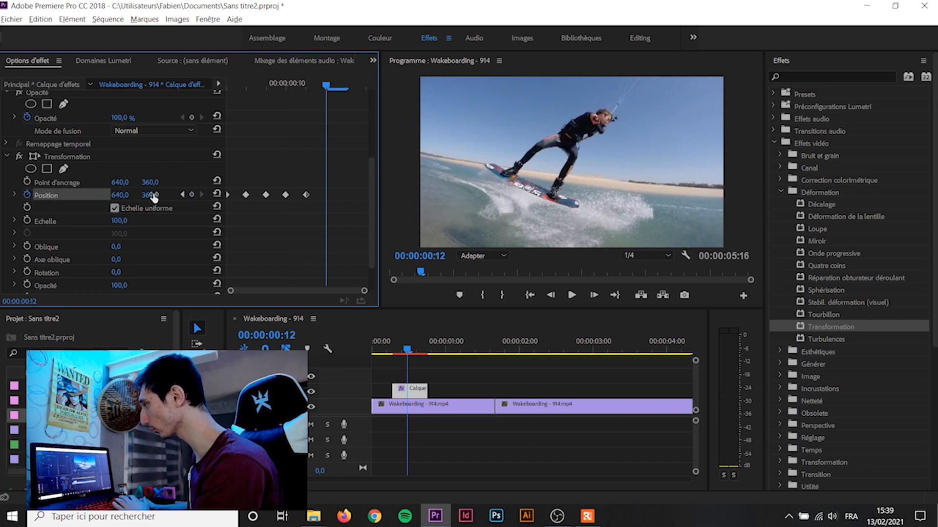
left_click_drag(150, 195, 130, 195)
key("Right")
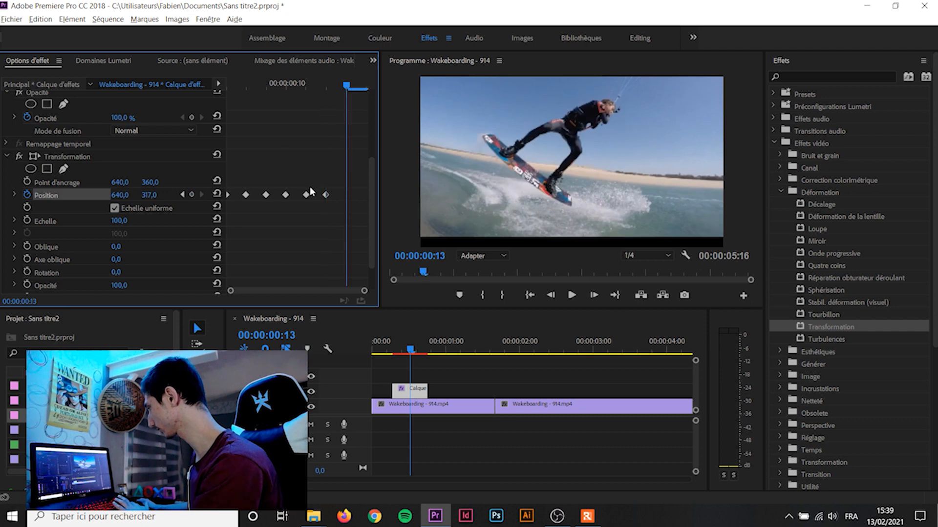
left_click(217, 196)
- Set the Transformation effect's vertical Position to 389 at 00:00:00:14 and reset it at 00:00:00:15
key("Right")
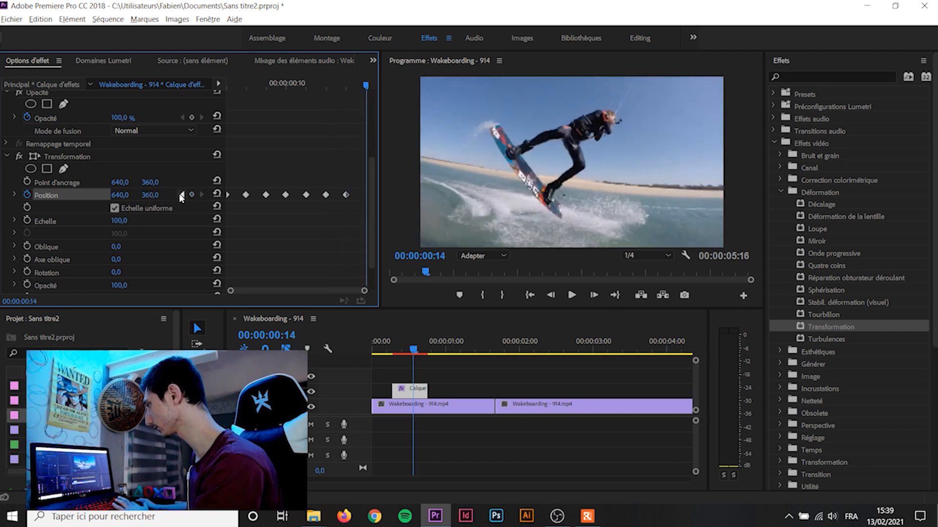
left_click_drag(150, 195, 164, 195)
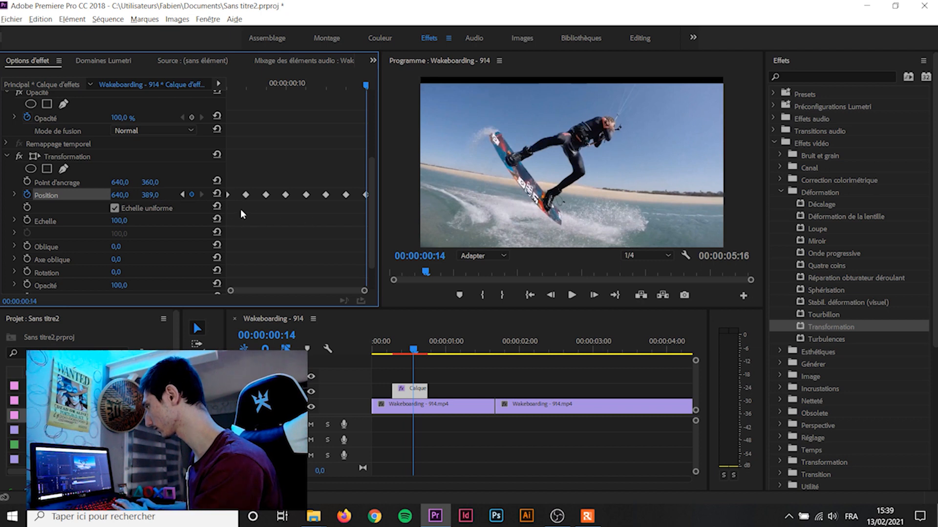
key("Right")
left_click(217, 195)
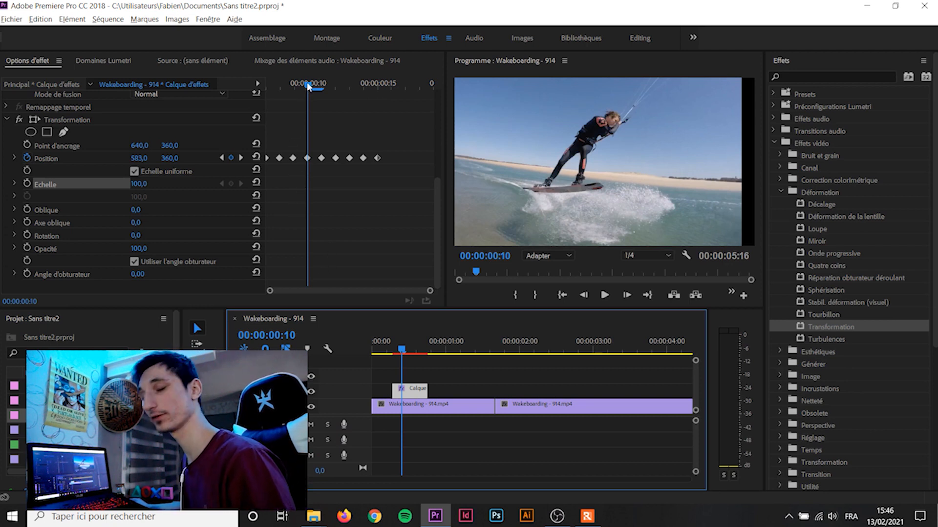
- Keyframe the Transformation effect's Echelle at 110 on 00:00:00:07 and 00:00:00:14, and reset it to 100 at 00:00:00:15
left_click_drag(308, 86, 267, 88)
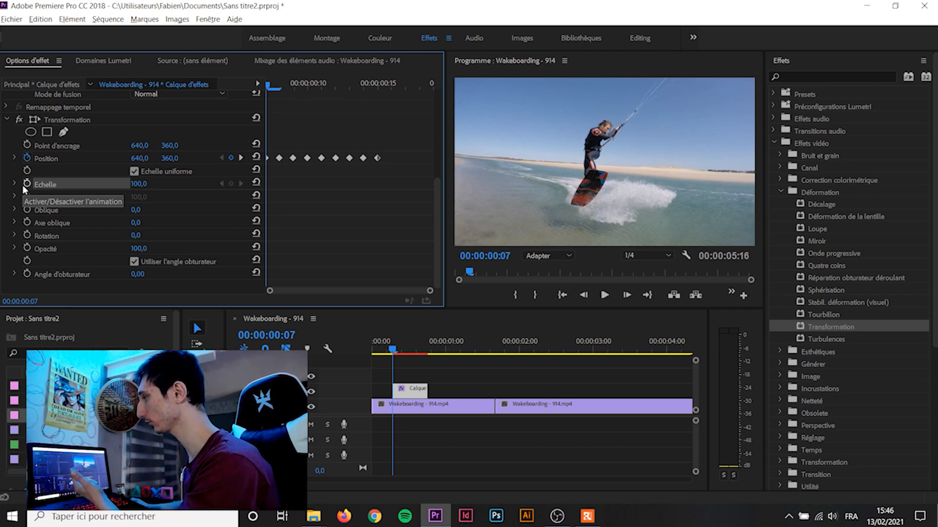
left_click(359, 81)
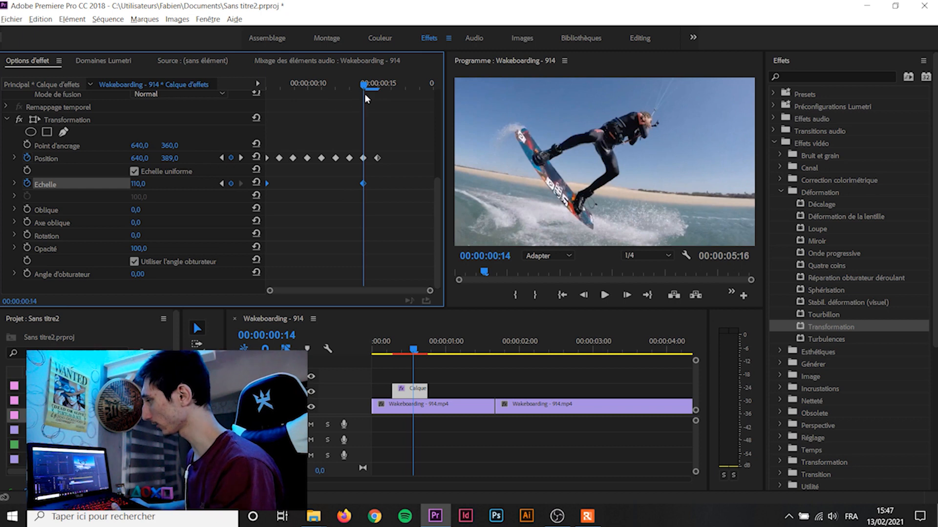
key("Right")
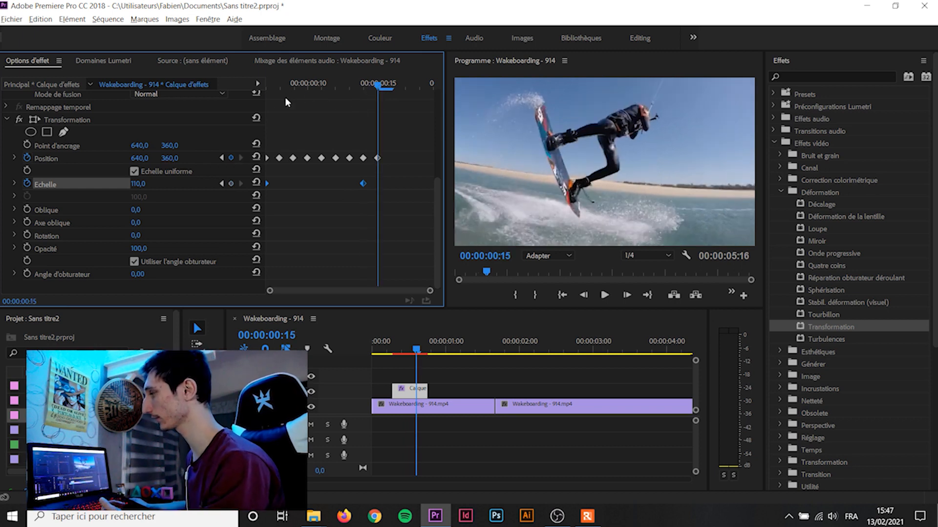
left_click(256, 183)
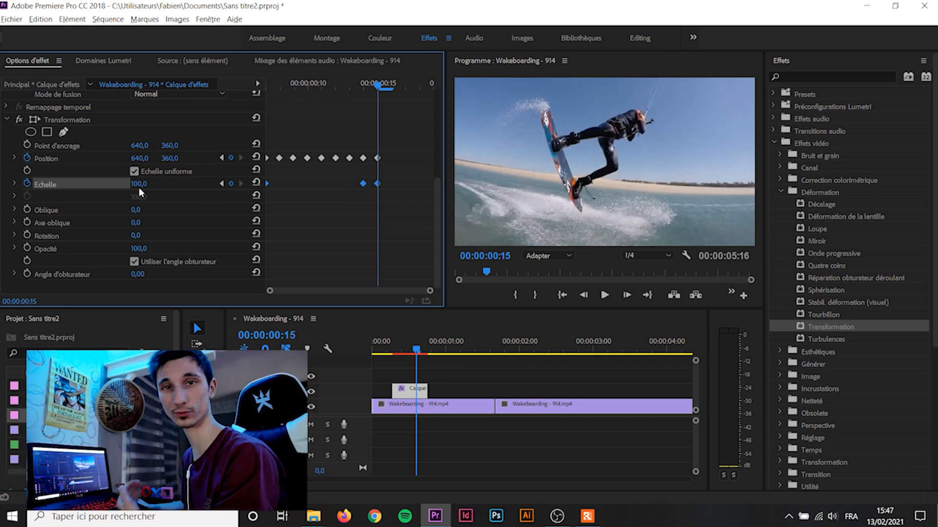
- Play the sequence from before the adjustment layer to review the position and scale shake
left_click_drag(304, 87, 73, 108)
key("space")
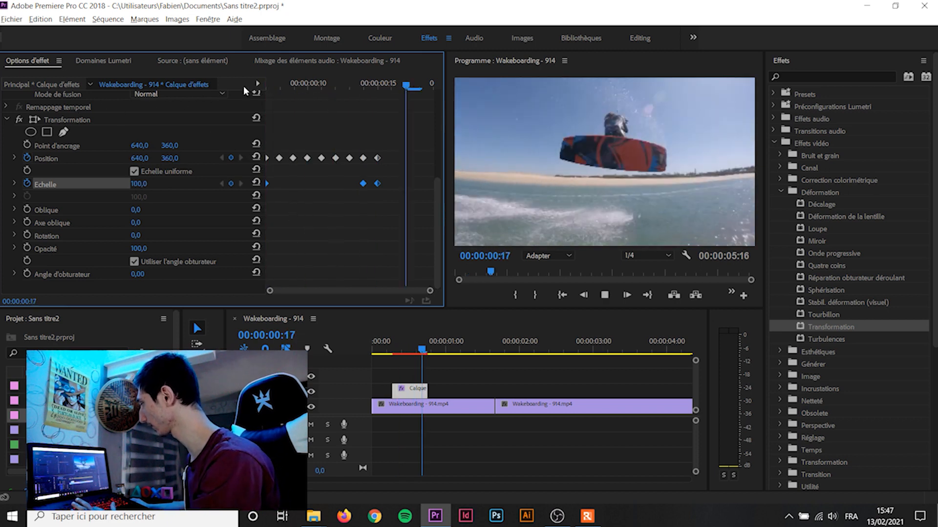
key("space")
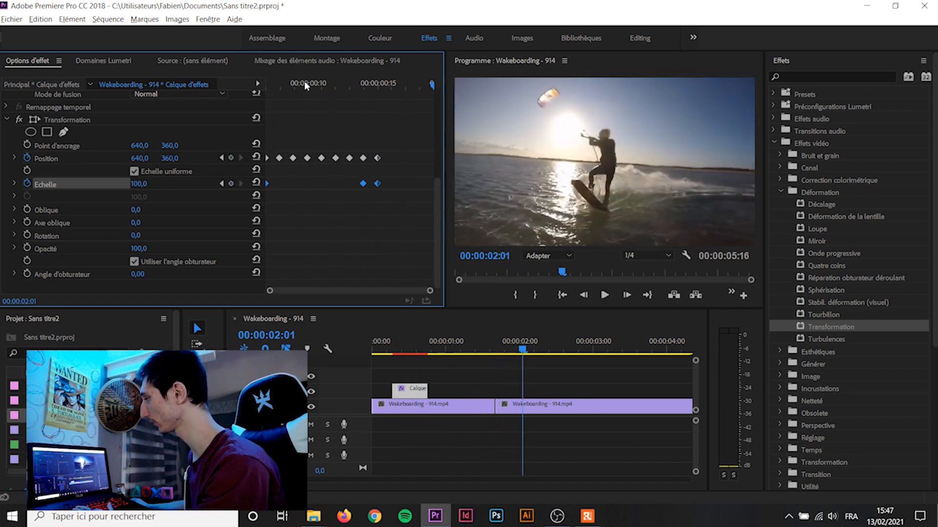
left_click_drag(303, 83, 144, 112)
key("space")
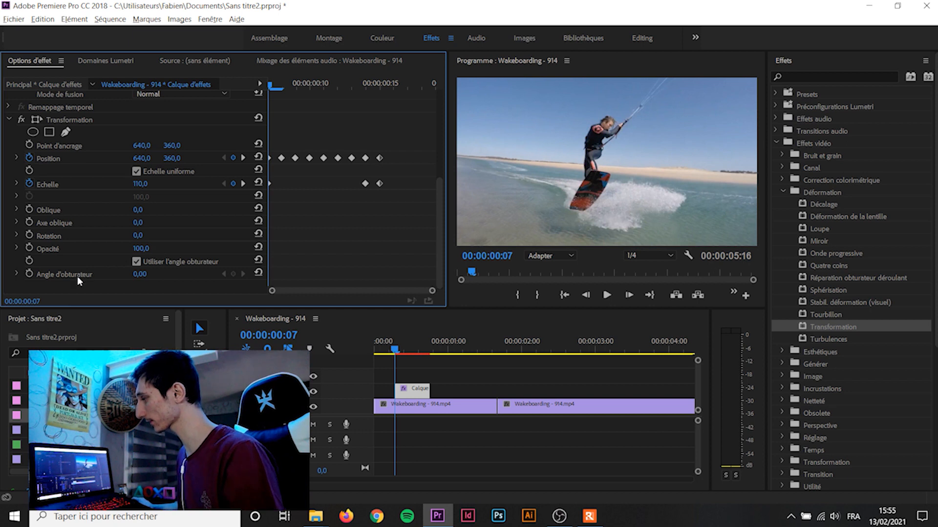
- Set the Transformation effect's Angle d'obturateur to 360 and disable Utiliser l'angle obturateur
left_click(139, 275)
type("360")
key("Return")
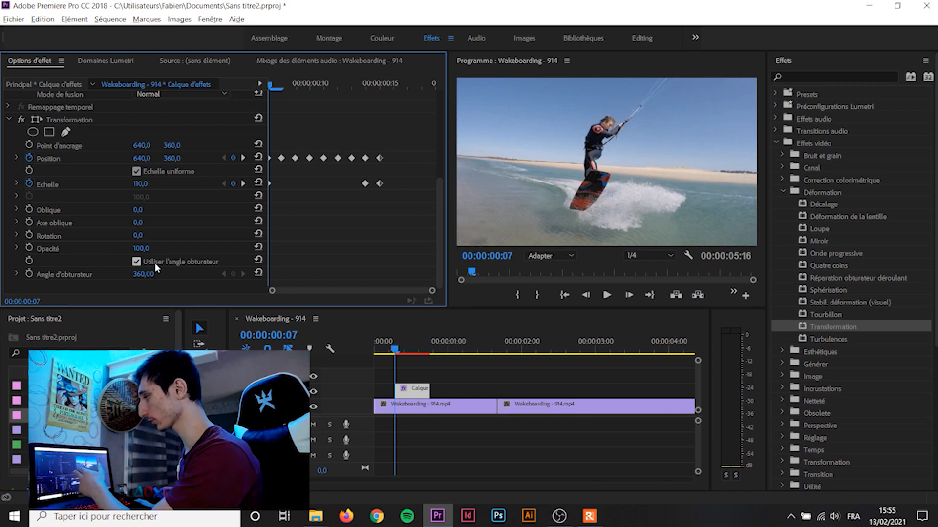
left_click(137, 262)
- Replay the shake from the start of the clip and inspect the motion blur at 00:00:00:08
left_click_drag(395, 351, 384, 351)
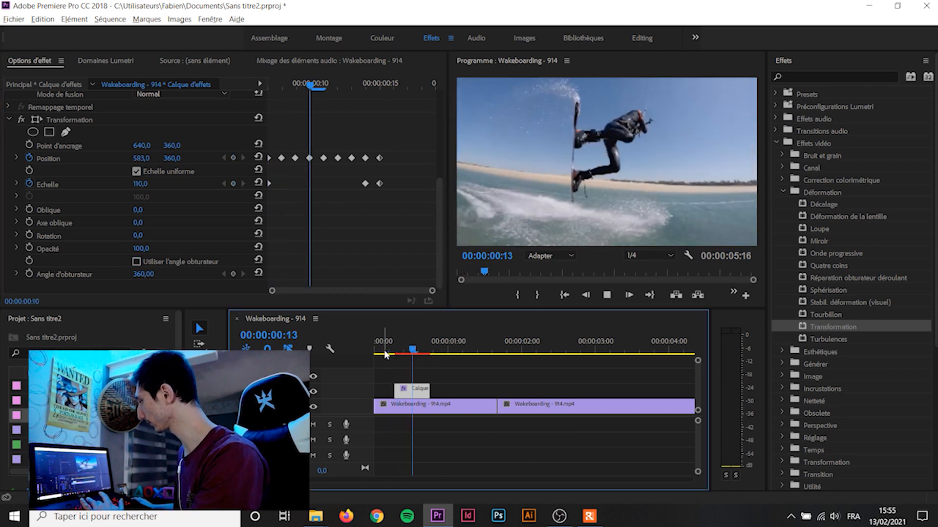
key("space")
key("space")
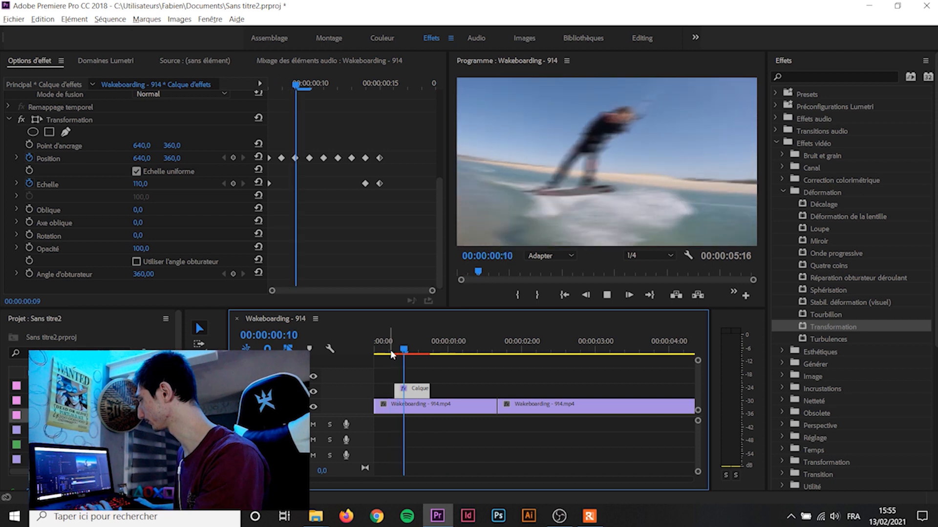
key("space")
left_click_drag(386, 350, 399, 350)
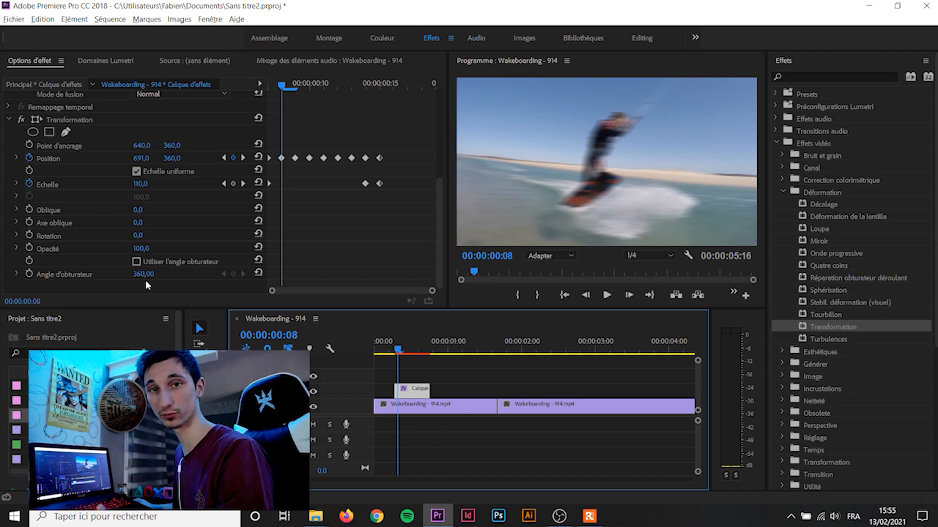
- Try an Angle d'obturateur of 190, settle on 325, and play back the camera shake
left_click_drag(147, 274, 110, 274)
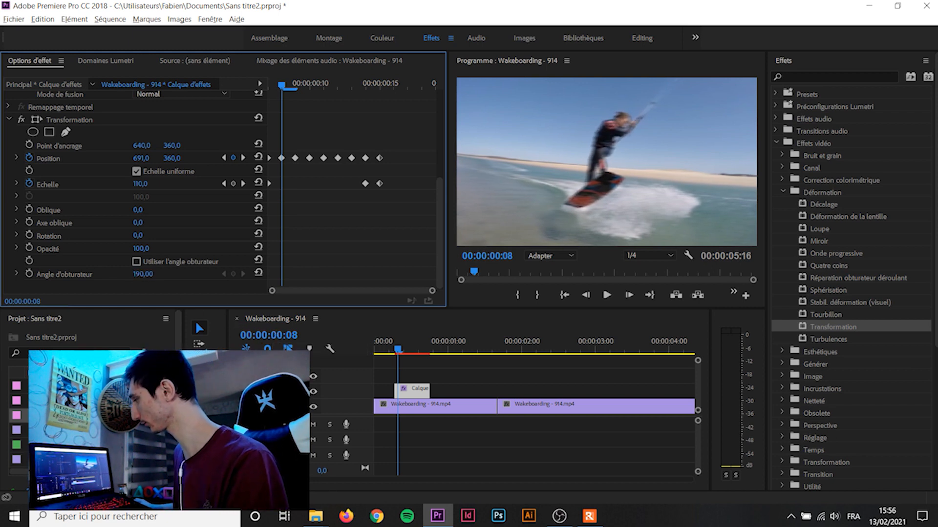
left_click_drag(140, 274, 149, 275)
left_click(388, 349)
key("space")
key("space")
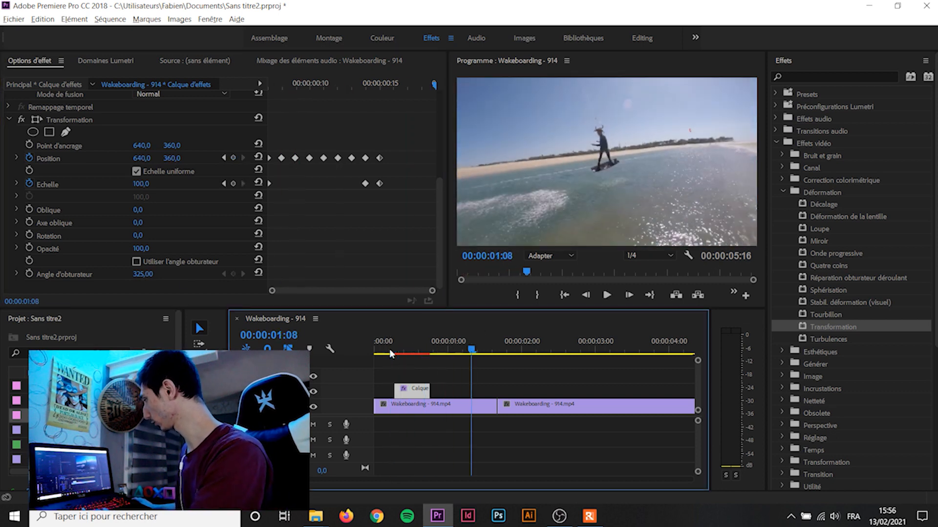